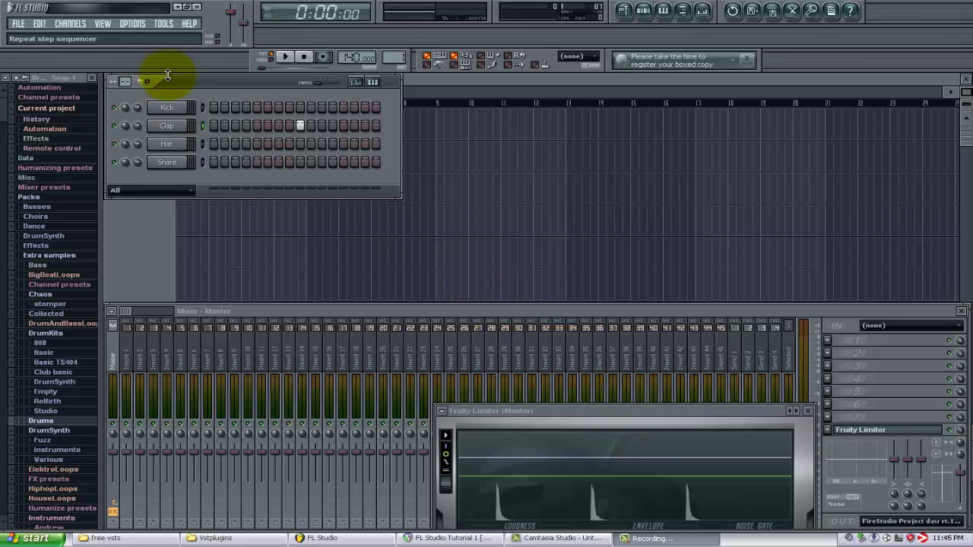
Move the Channel Rack down, audition the Kick, Clap, Hat and Snare beat, then stop and rewind
{"action": "left_click_drag", "start_coordinate": [194, 80], "coordinate": [276, 129]}
{"action": "left_click_drag", "start_coordinate": [248, 166], "coordinate": [256, 186]}
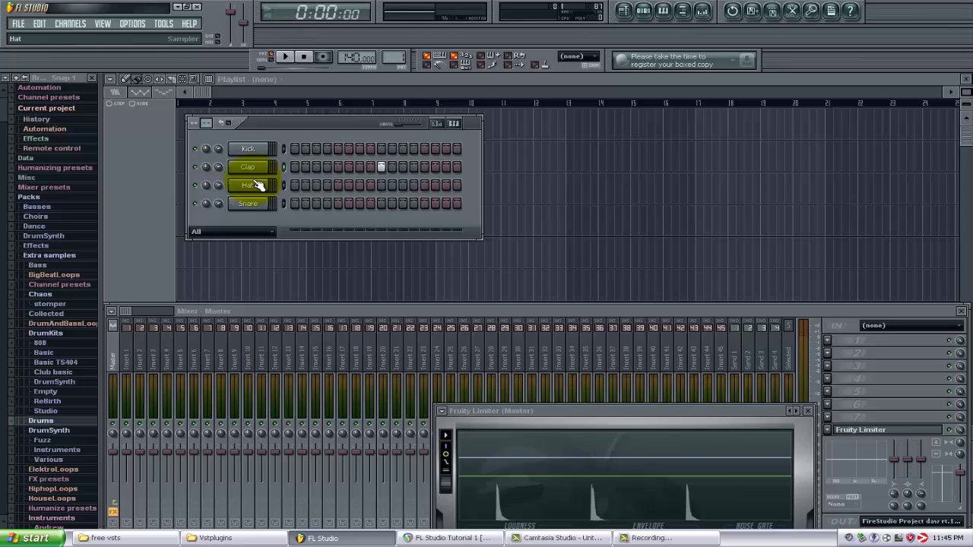
{"action": "left_click", "coordinate": [256, 186]}
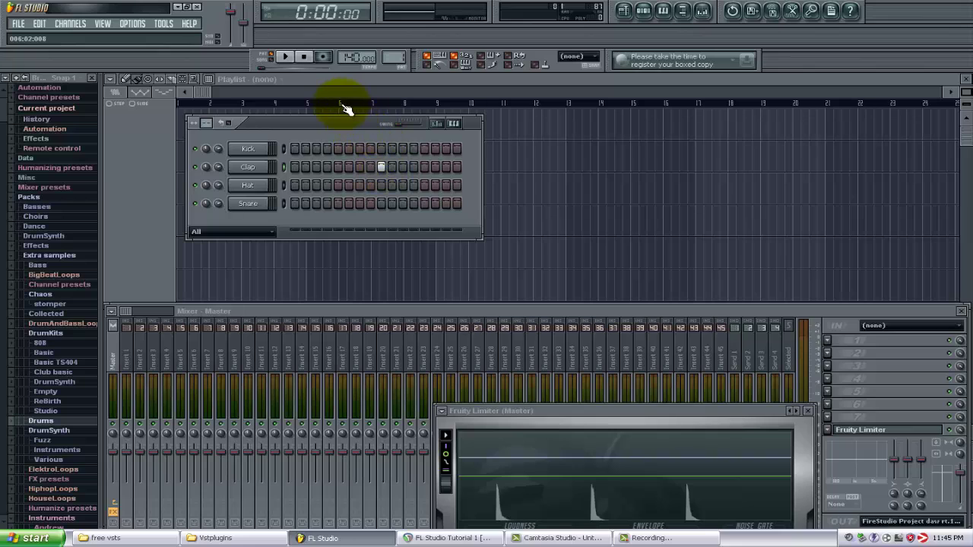
{"action": "left_click", "coordinate": [310, 59]}
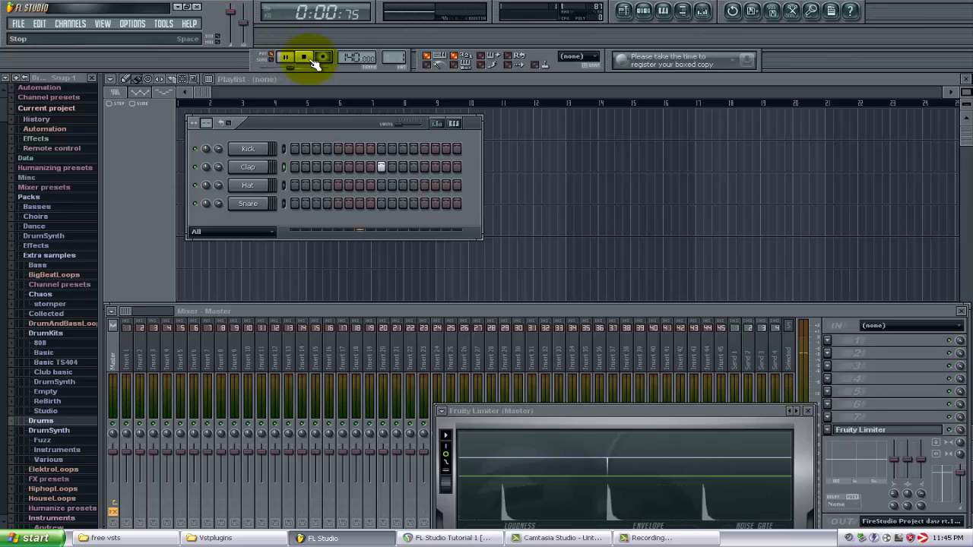
Bring the Mixer over the Fruity Limiter (Master) window, then toggle the Mixer off and on from View
{"action": "left_click", "coordinate": [344, 315]}
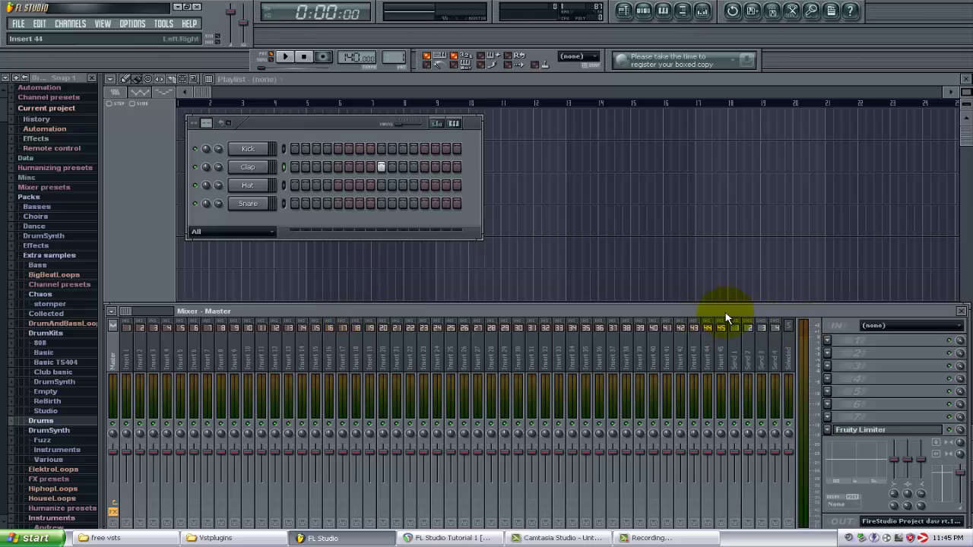
{"action": "left_click", "coordinate": [103, 23]}
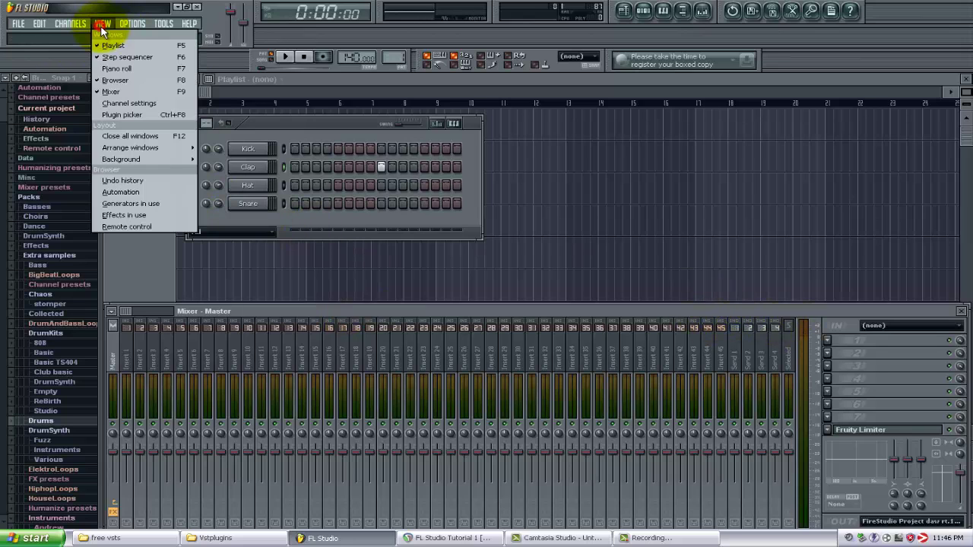
{"action": "left_click", "coordinate": [128, 93]}
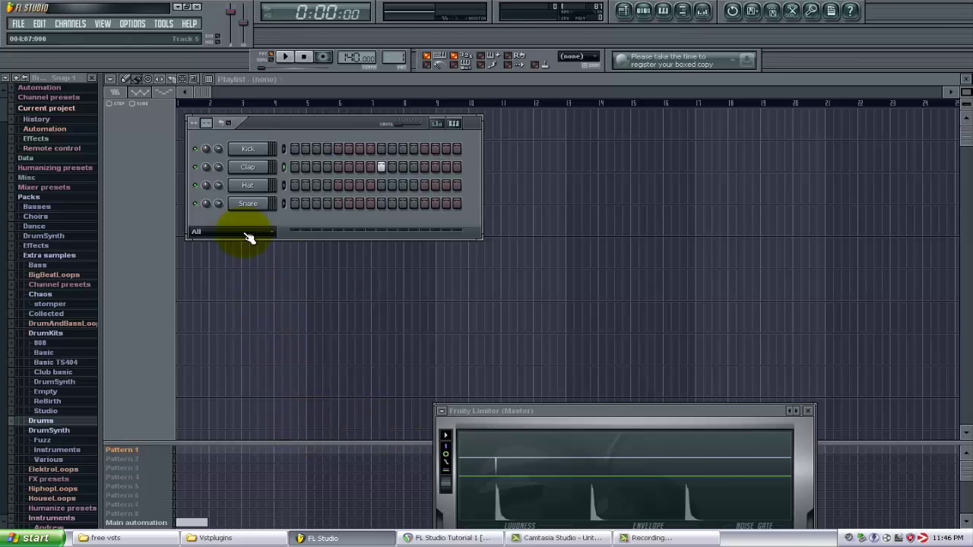
{"action": "left_click", "coordinate": [105, 24]}
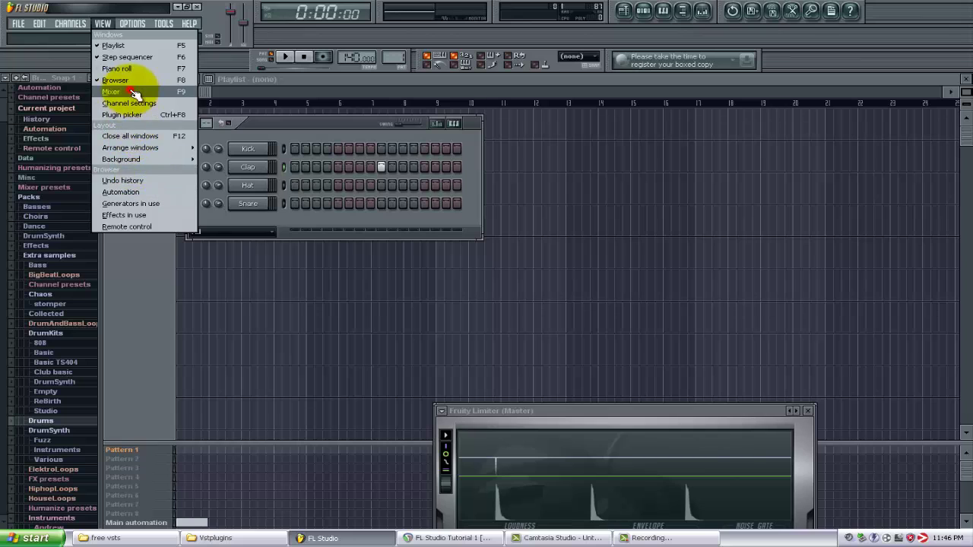
{"action": "left_click", "coordinate": [134, 91]}
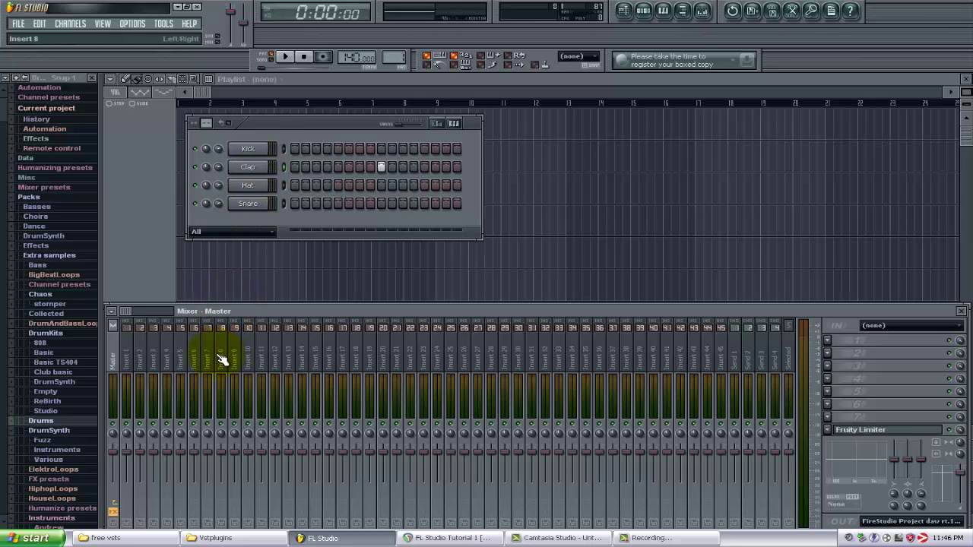
{"action": "left_click", "coordinate": [228, 268]}
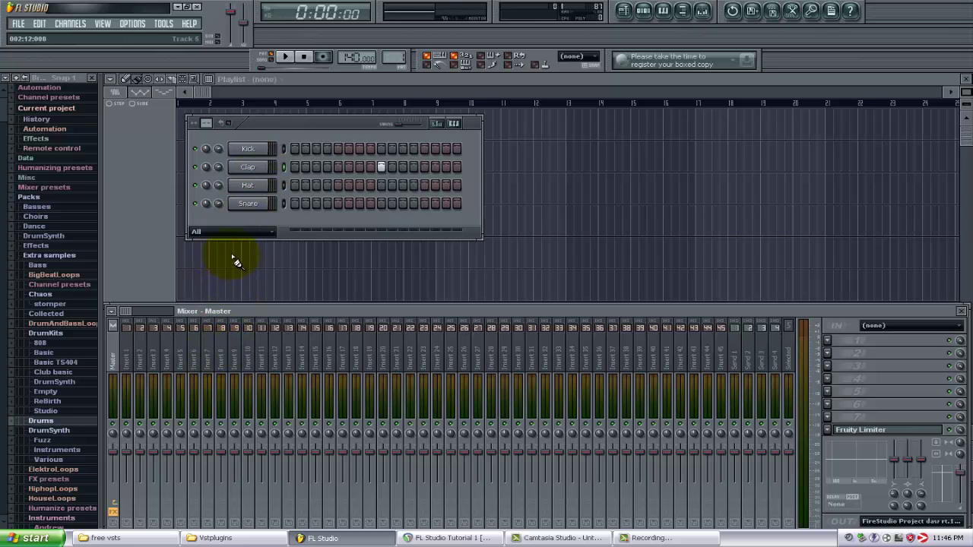
Link the selected Clap channel to mixer insert 7 with Link selected channels > To this track
{"action": "left_click", "coordinate": [253, 168]}
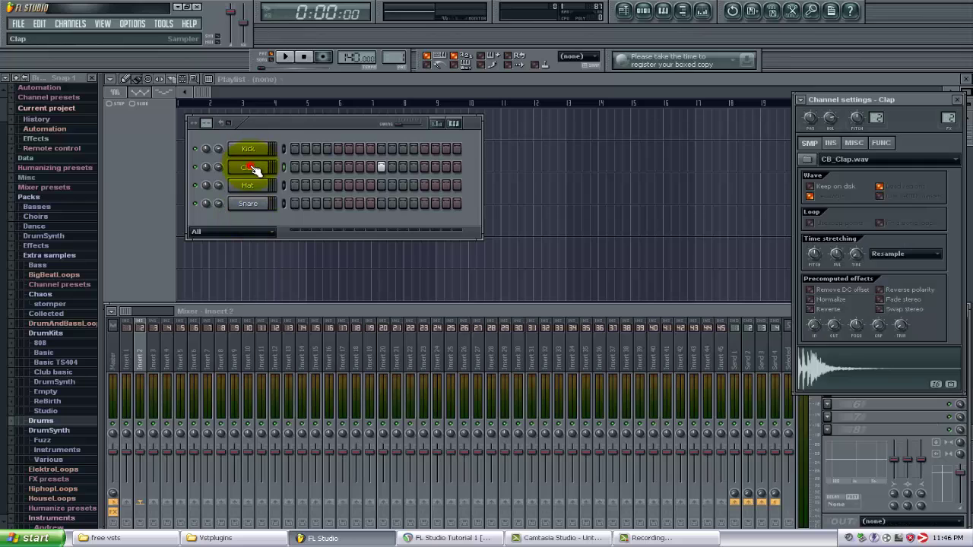
{"action": "left_click", "coordinate": [232, 311]}
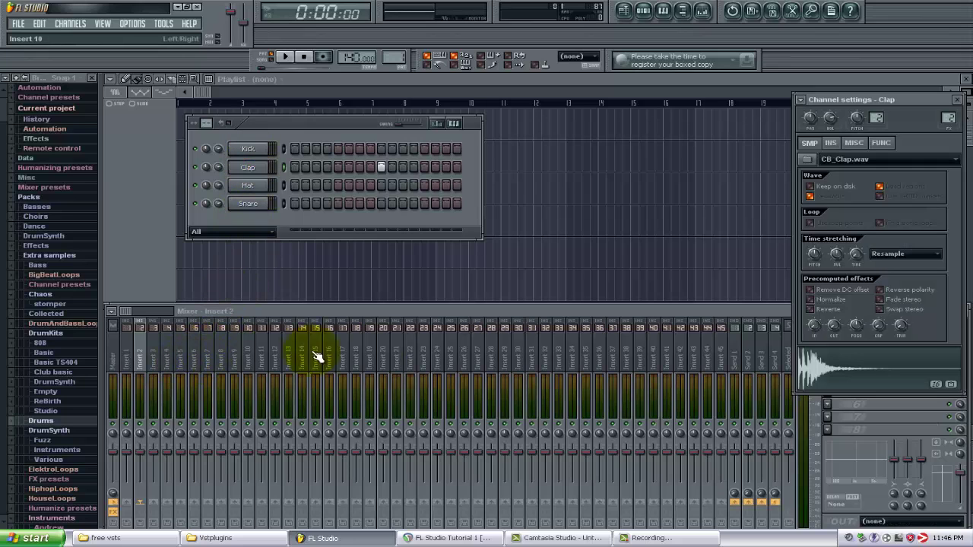
{"action": "left_click", "coordinate": [212, 354]}
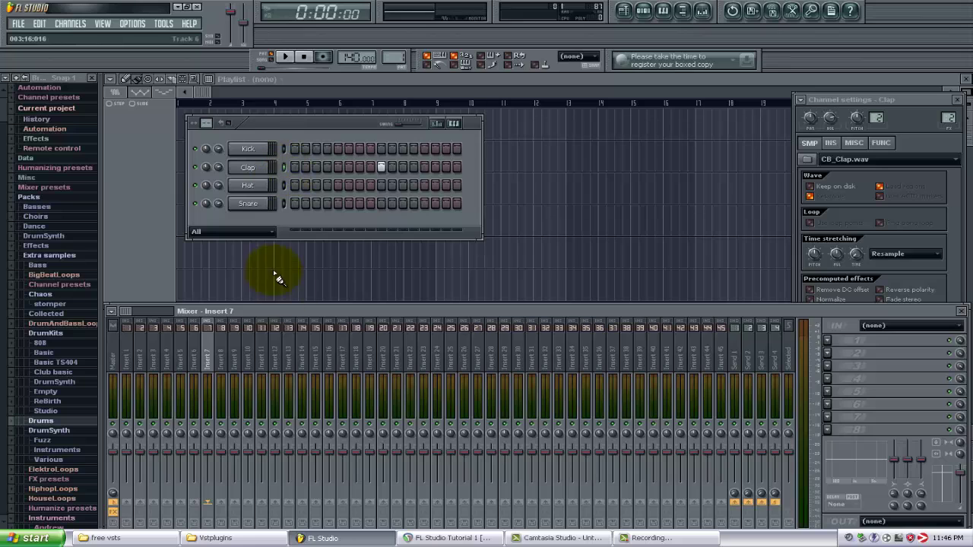
{"action": "right_click", "coordinate": [213, 351]}
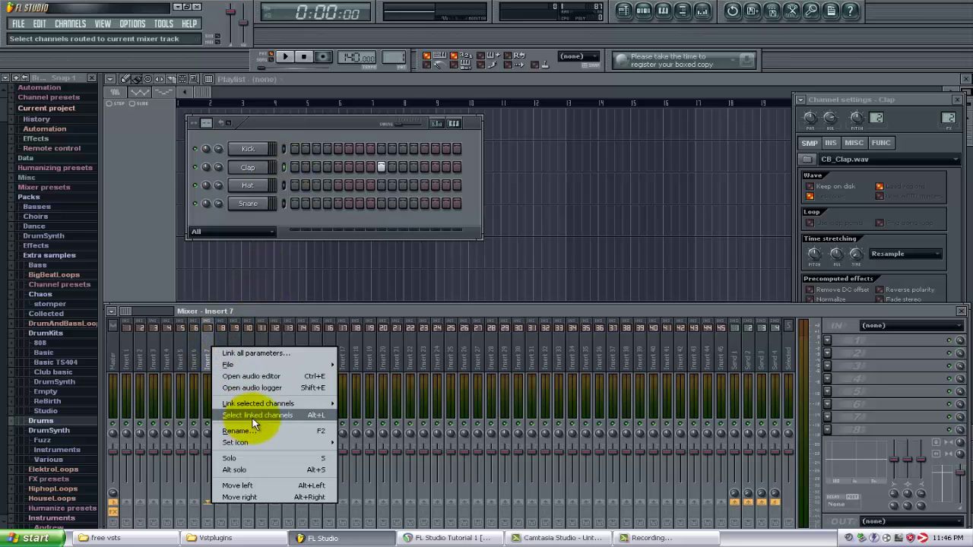
{"action": "mouse_move", "coordinate": [260, 408]}
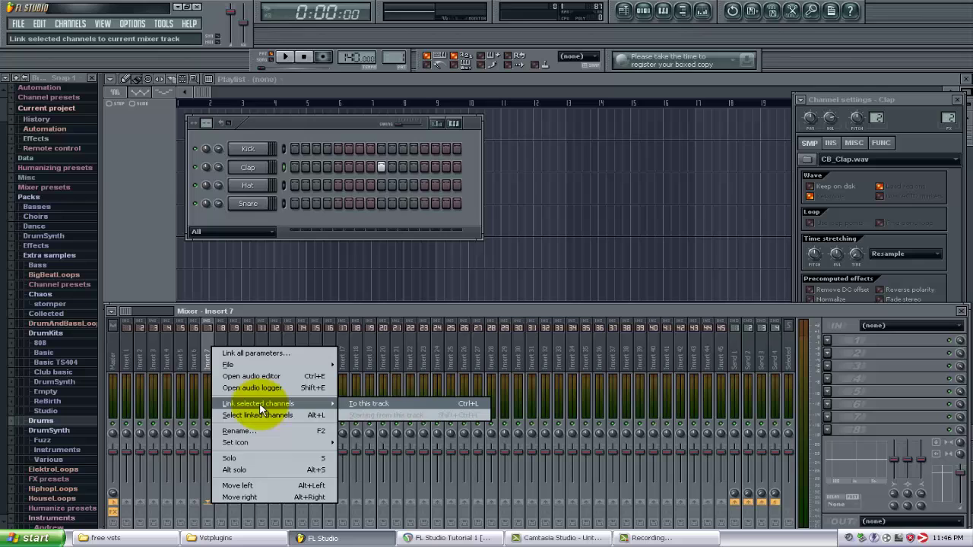
{"action": "left_click", "coordinate": [359, 407]}
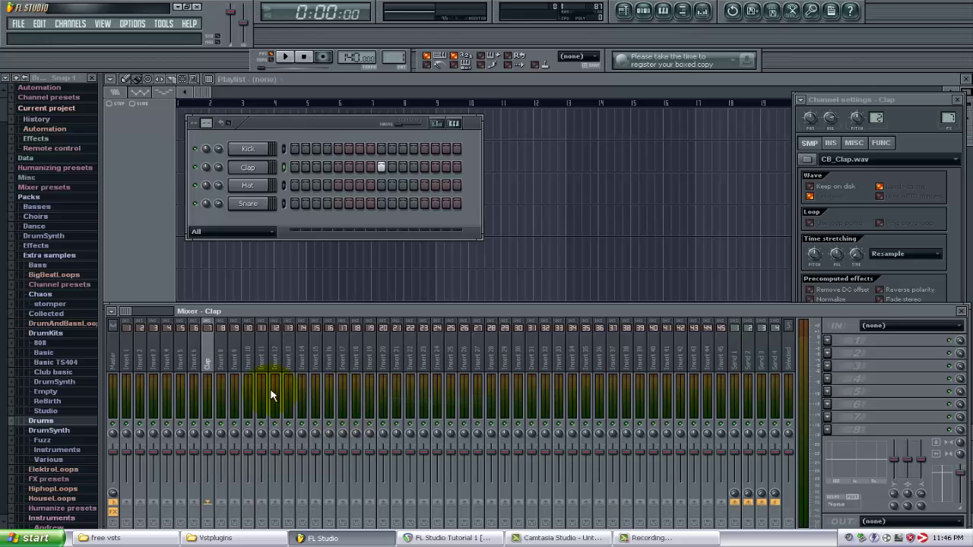
{"action": "left_click", "coordinate": [248, 168]}
{"action": "left_click", "coordinate": [247, 168]}
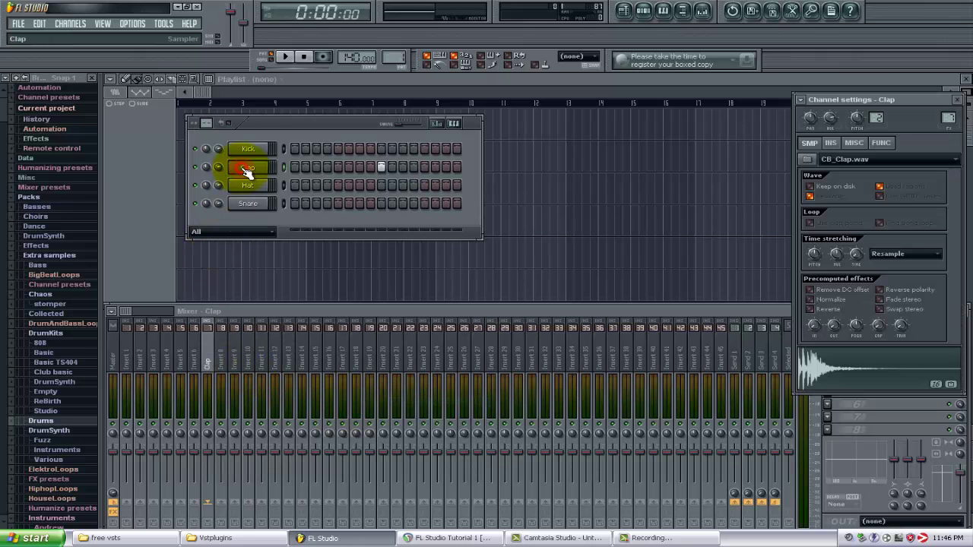
{"action": "left_click", "coordinate": [211, 355]}
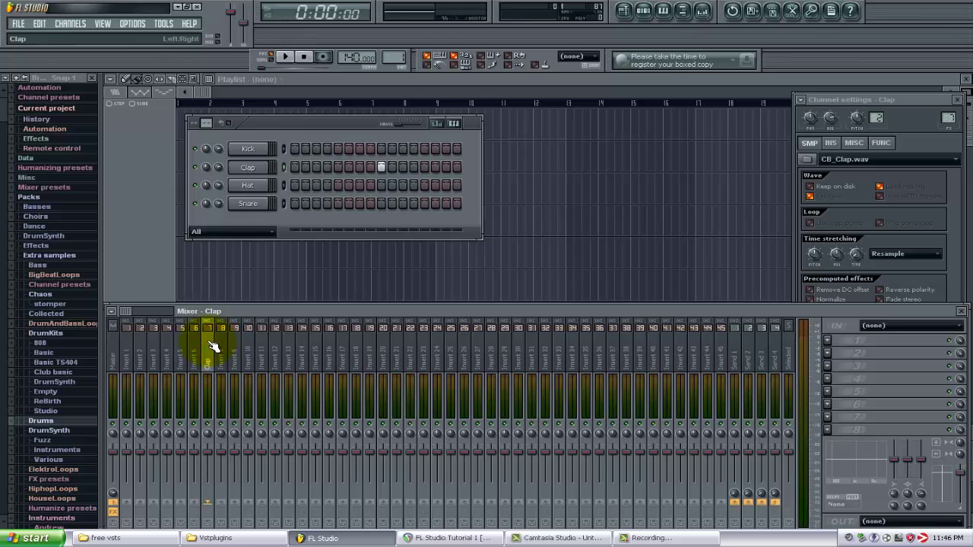
Set the Clap channel's FX target mixer track to 8 in its Channel settings
{"action": "left_click", "coordinate": [225, 359]}
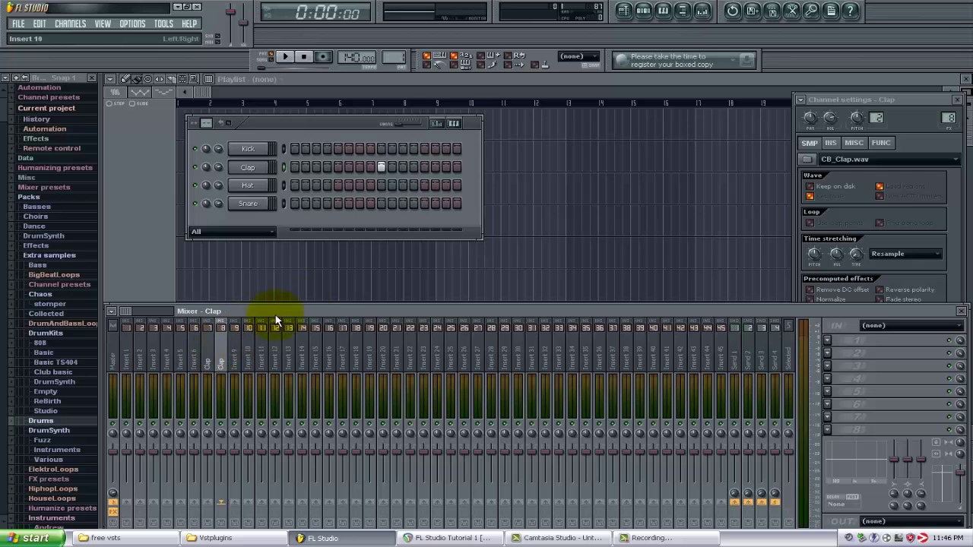
{"action": "left_click", "coordinate": [268, 168]}
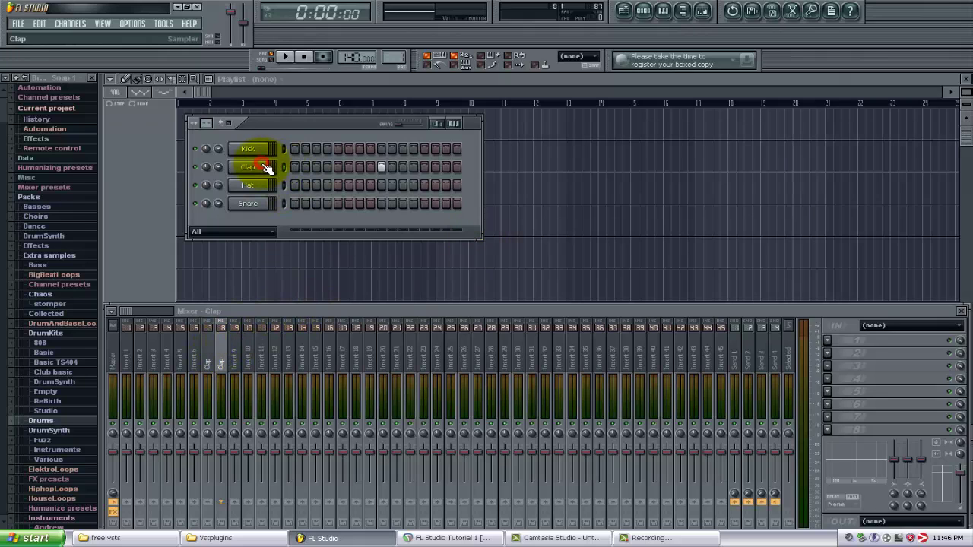
{"action": "left_click", "coordinate": [267, 166]}
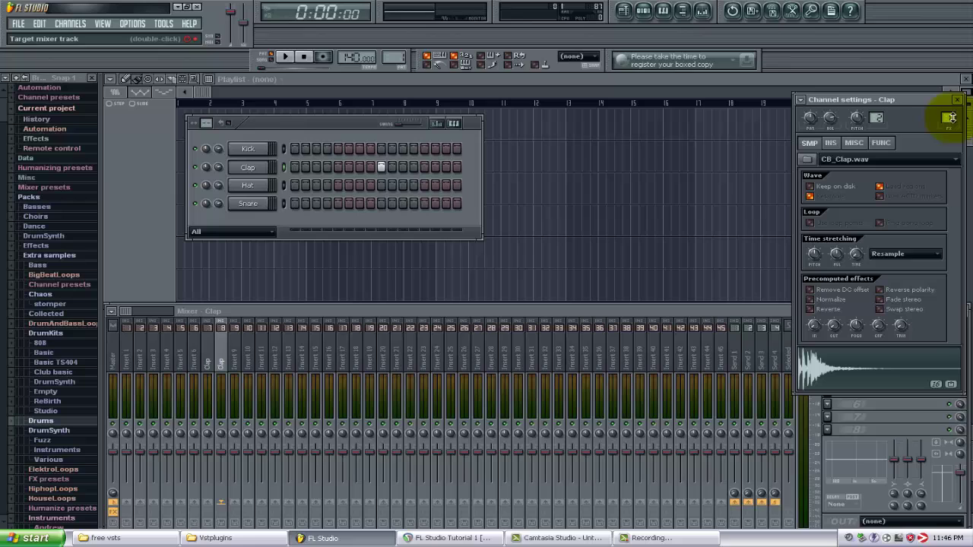
{"action": "left_click_drag", "start_coordinate": [949, 113], "coordinate": [946, 136]}
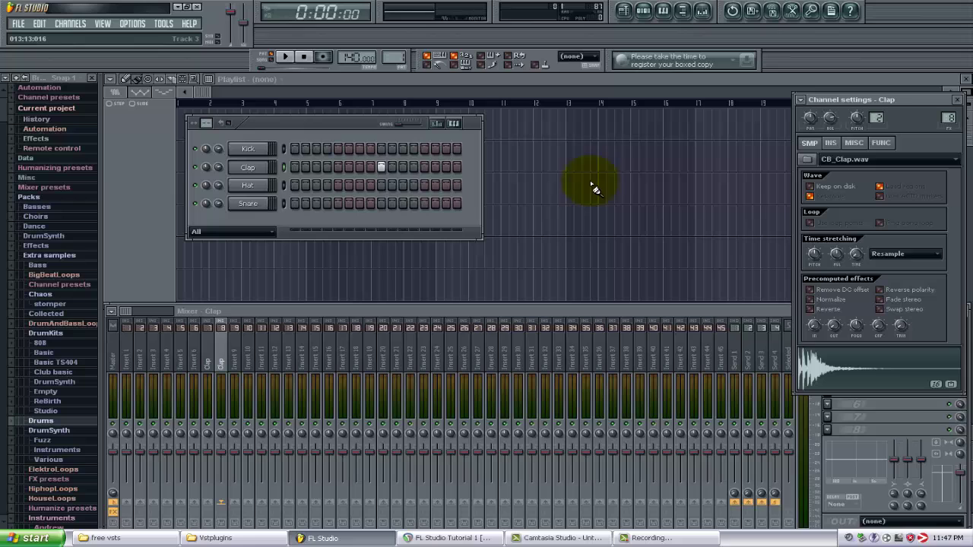
Audition the clap, then focus the Mixer and raise it to expose the Clap insert's slots
{"action": "left_click", "coordinate": [286, 57]}
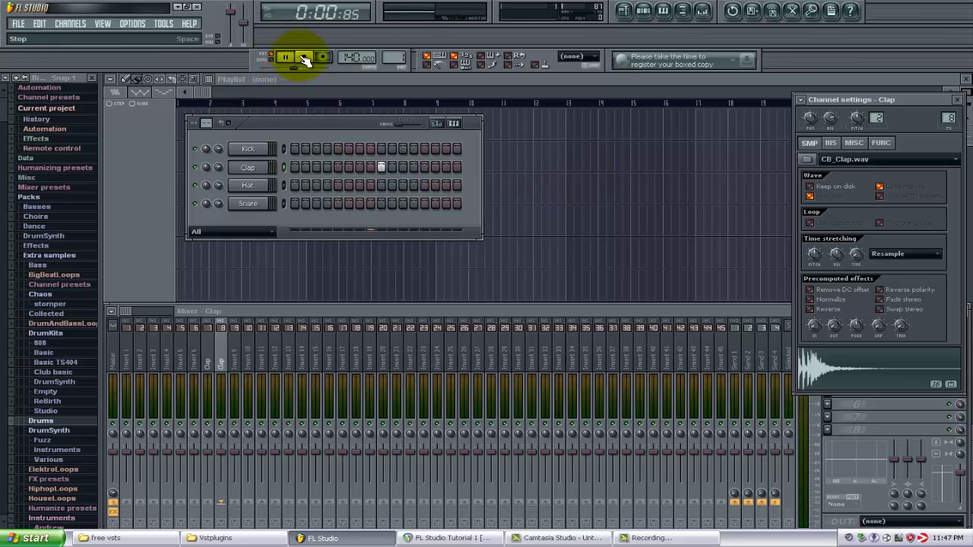
{"action": "left_click", "coordinate": [304, 61]}
{"action": "left_click", "coordinate": [215, 346]}
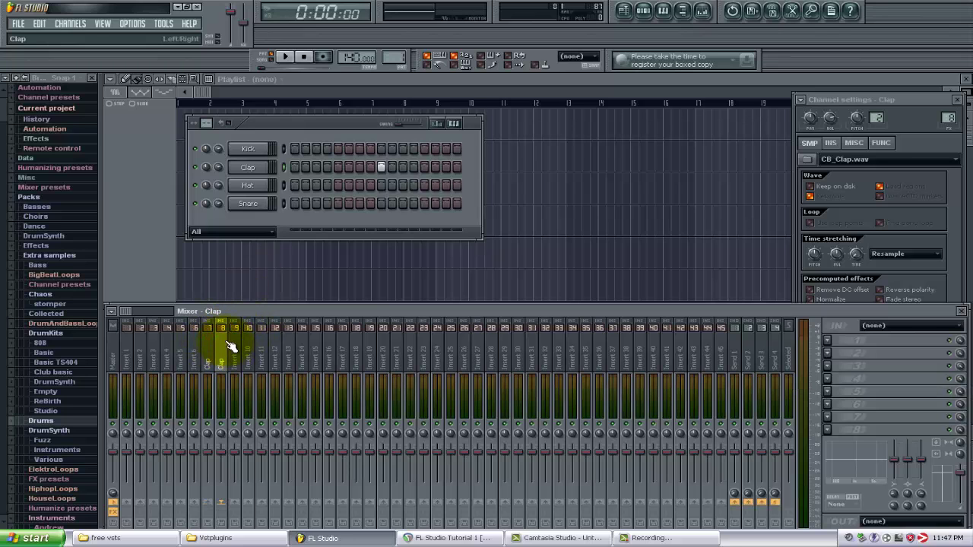
{"action": "left_click_drag", "start_coordinate": [292, 311], "coordinate": [300, 175]}
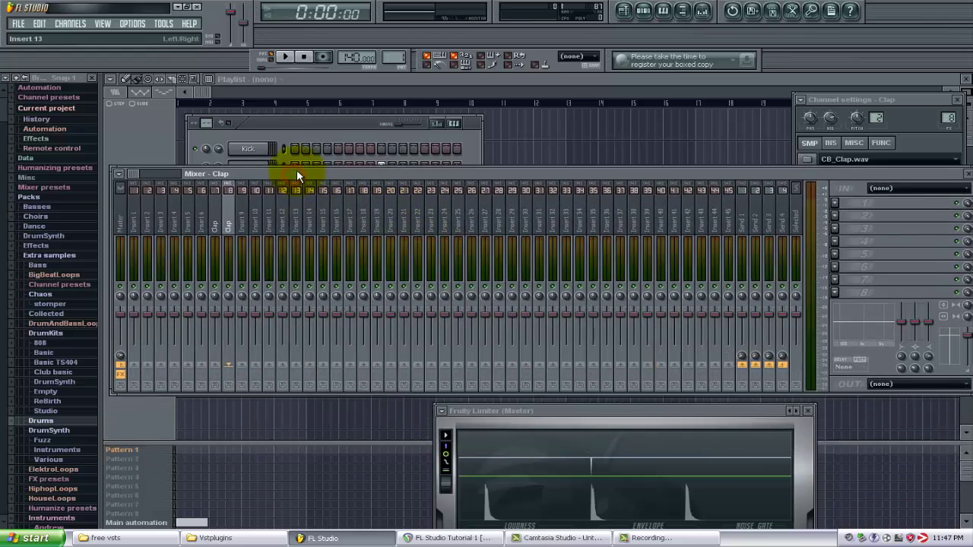
Choose Fruity Reeverb 2 from FX slot 1's plugin list on the Clap insert
{"action": "left_click", "coordinate": [839, 205]}
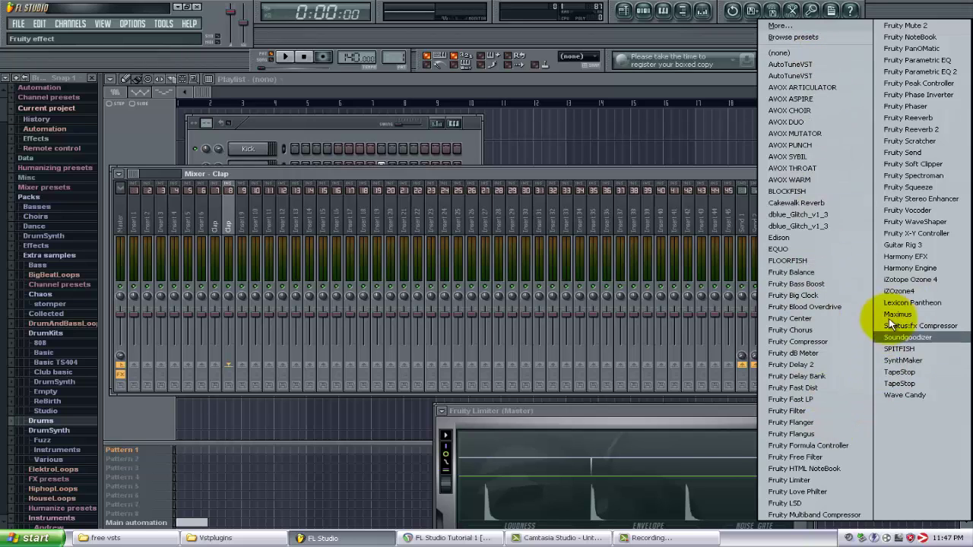
{"action": "left_click", "coordinate": [918, 131]}
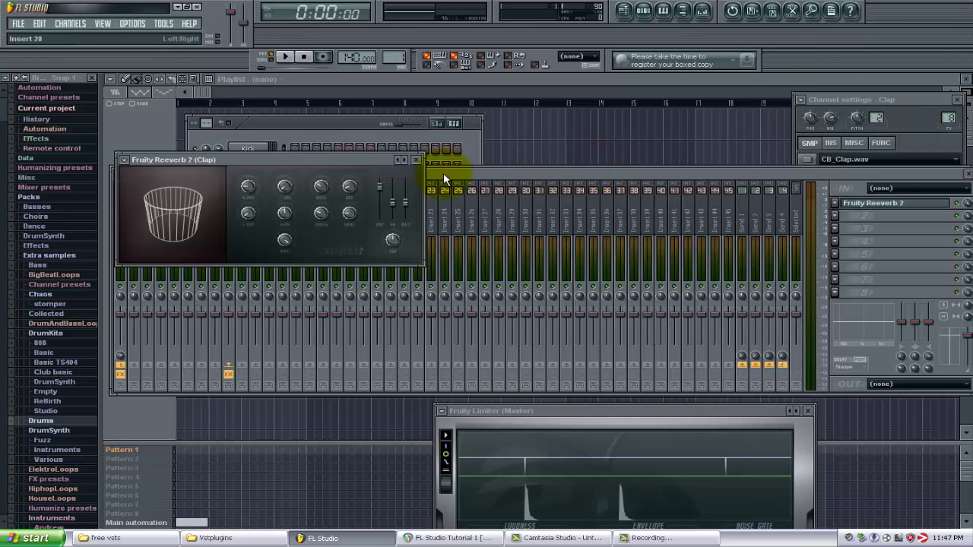
Audition the reverb, close the Fruity Reeverb 2 window and open slot 2's plugin list
{"action": "left_click", "coordinate": [287, 58]}
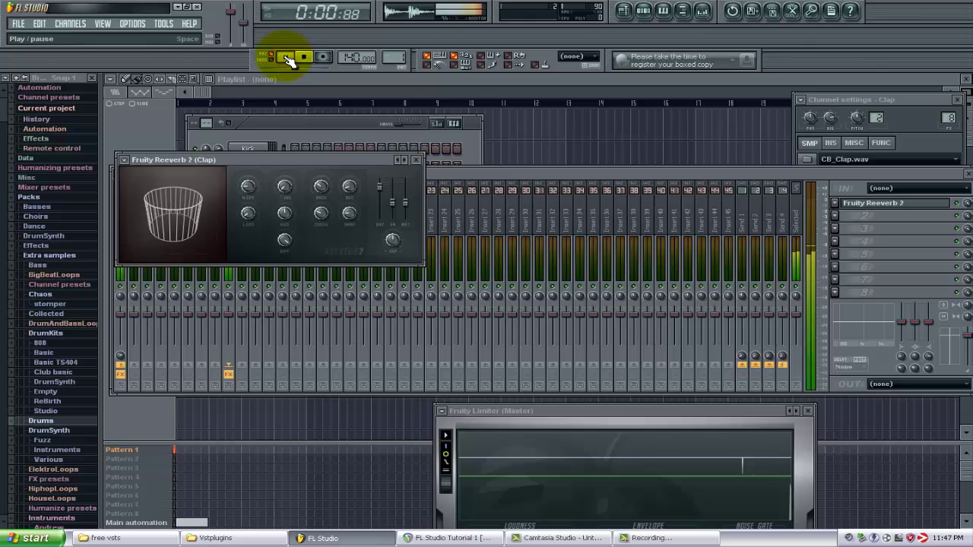
{"action": "left_click", "coordinate": [304, 57]}
{"action": "left_click_drag", "start_coordinate": [346, 155], "coordinate": [515, 68]}
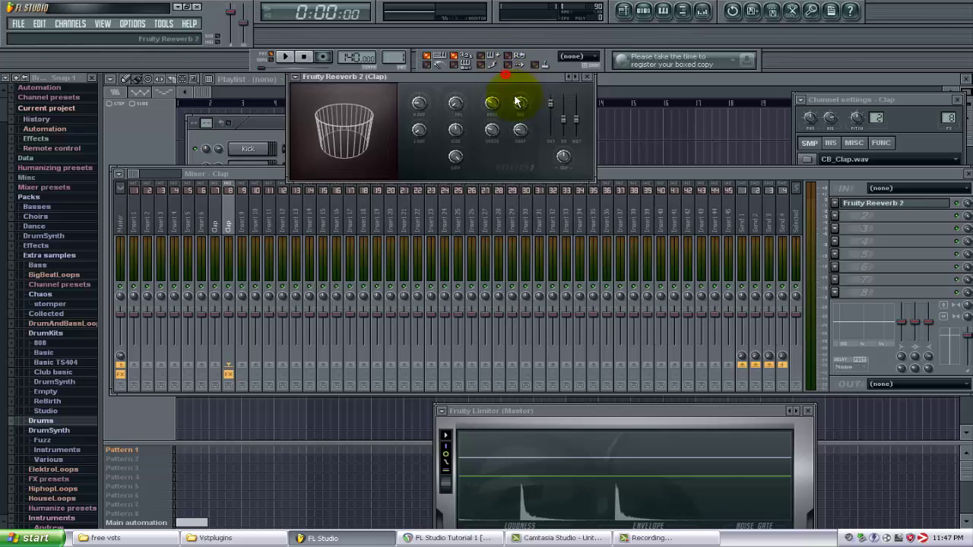
{"action": "left_click", "coordinate": [876, 205]}
{"action": "left_click", "coordinate": [838, 217]}
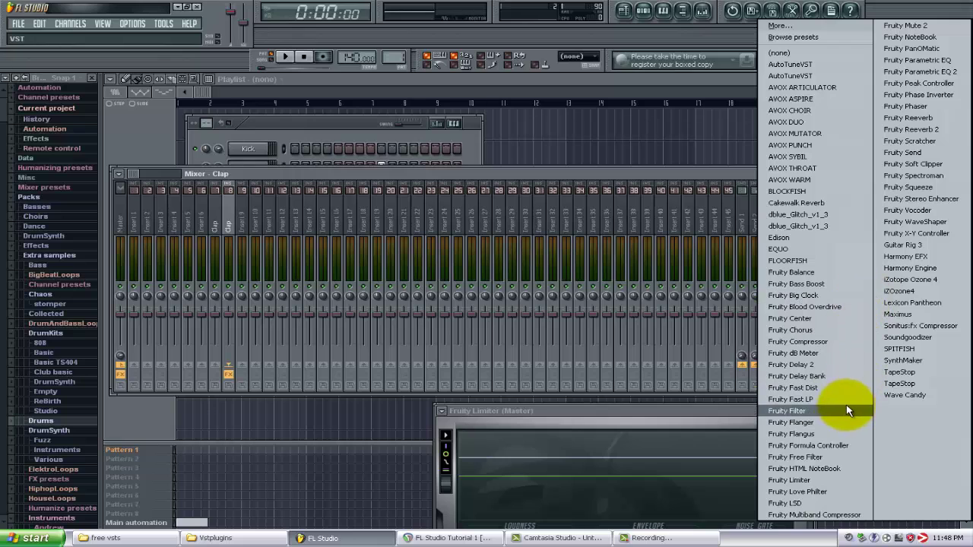
Load Fruity Delay 2 into the Clap insert's slot 2 and preview it
{"action": "left_click", "coordinate": [819, 363]}
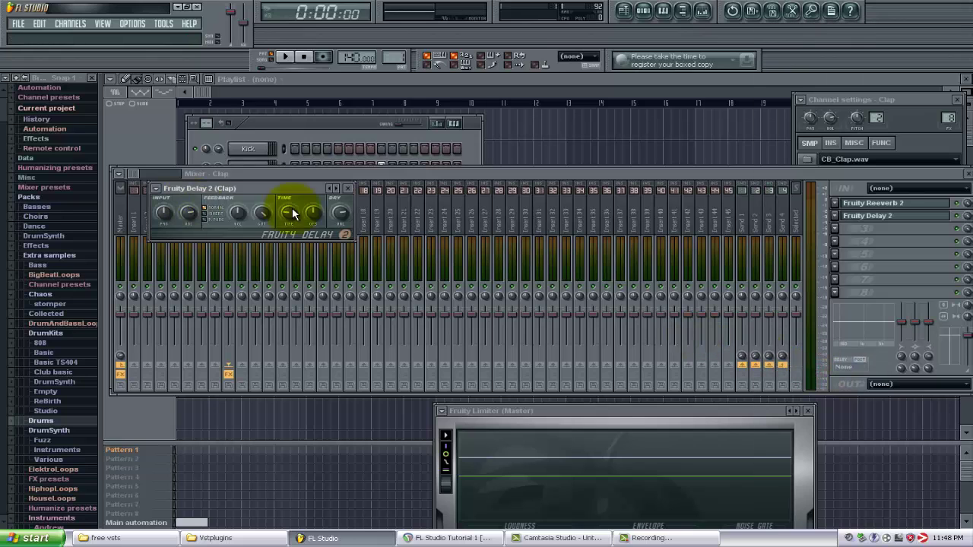
{"action": "left_click", "coordinate": [306, 57]}
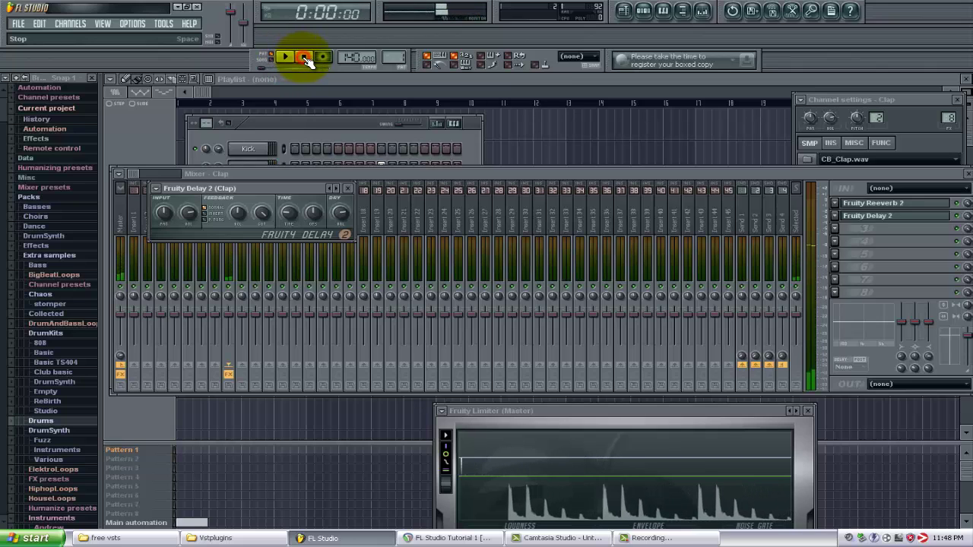
Move the Step Sequencer up and place the Fruity Delay 2 window beside it
{"action": "left_click", "coordinate": [319, 131]}
{"action": "left_click_drag", "start_coordinate": [320, 121], "coordinate": [372, 74]}
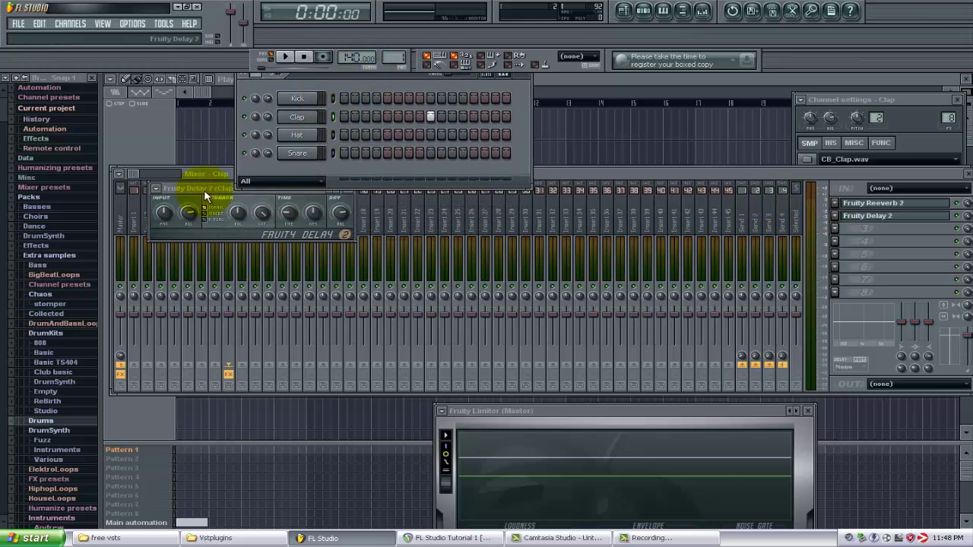
{"action": "left_click_drag", "start_coordinate": [204, 191], "coordinate": [212, 202]}
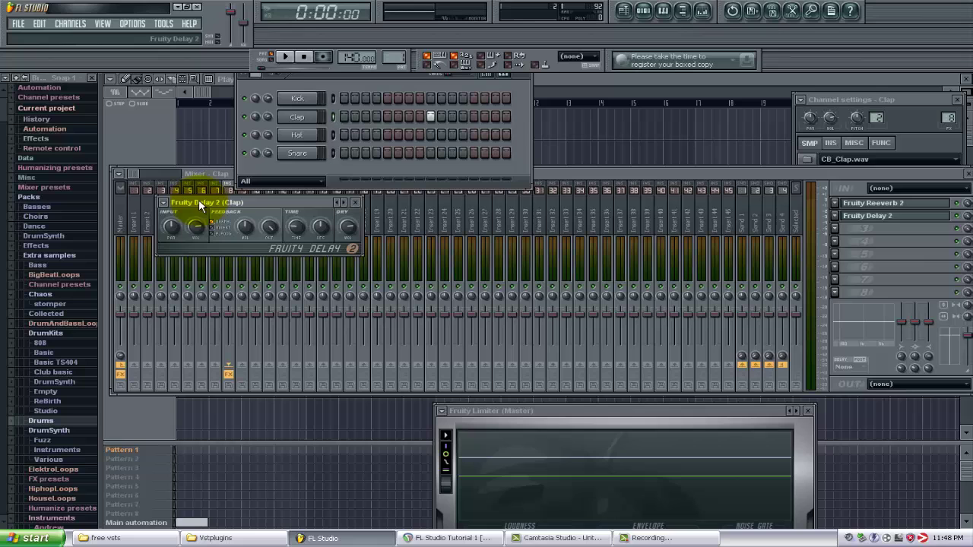
{"action": "left_click_drag", "start_coordinate": [200, 200], "coordinate": [372, 129]}
{"action": "left_click_drag", "start_coordinate": [371, 129], "coordinate": [370, 132]}
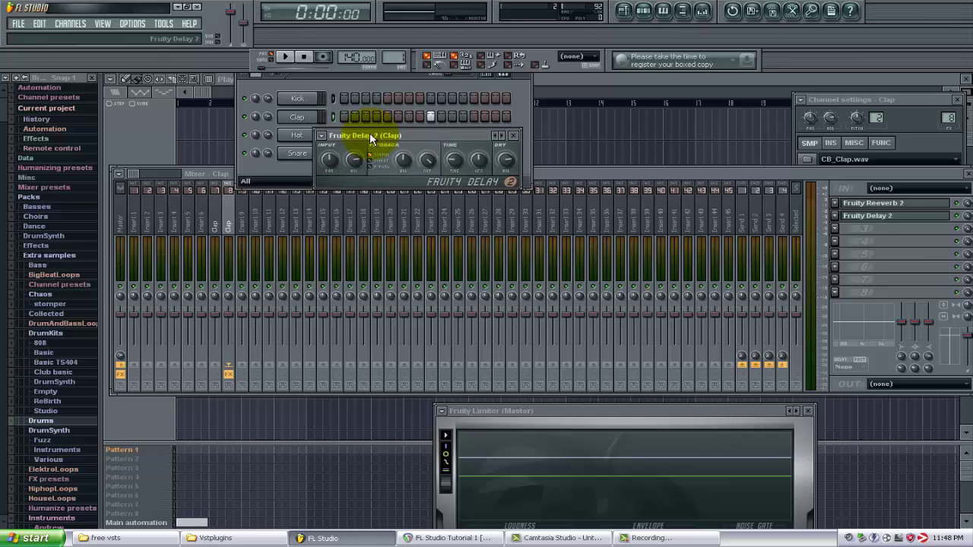